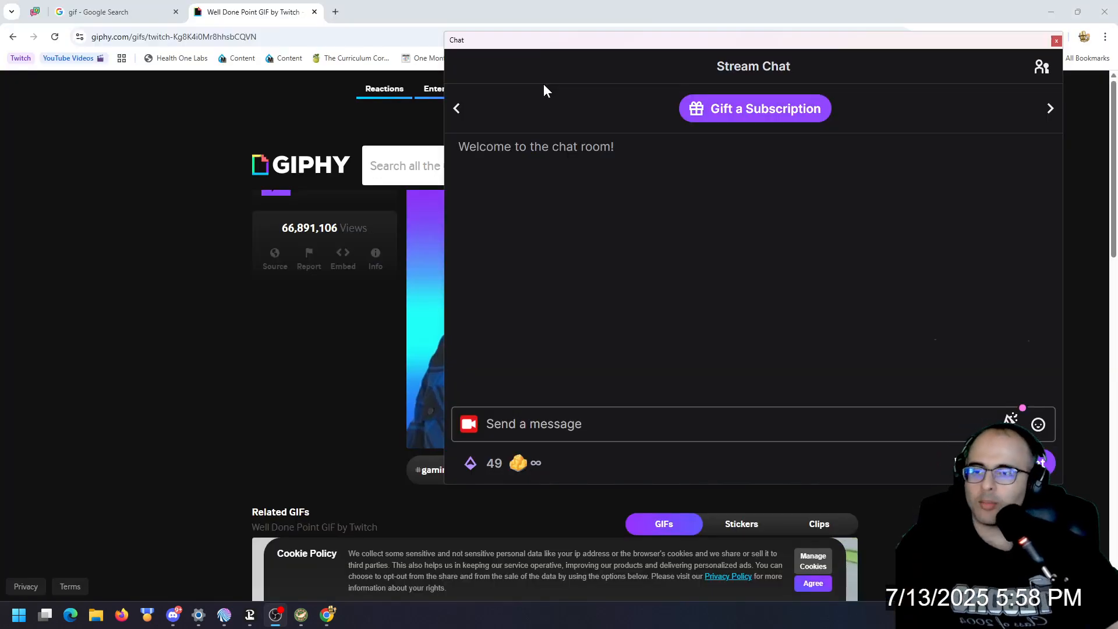
Step: Copy the link of the Well Done Point GIF on GIPHY and switch back to the stream chat window
{"action": "left_click", "coordinate": [361, 321]}
{"action": "left_click", "coordinate": [757, 206]}
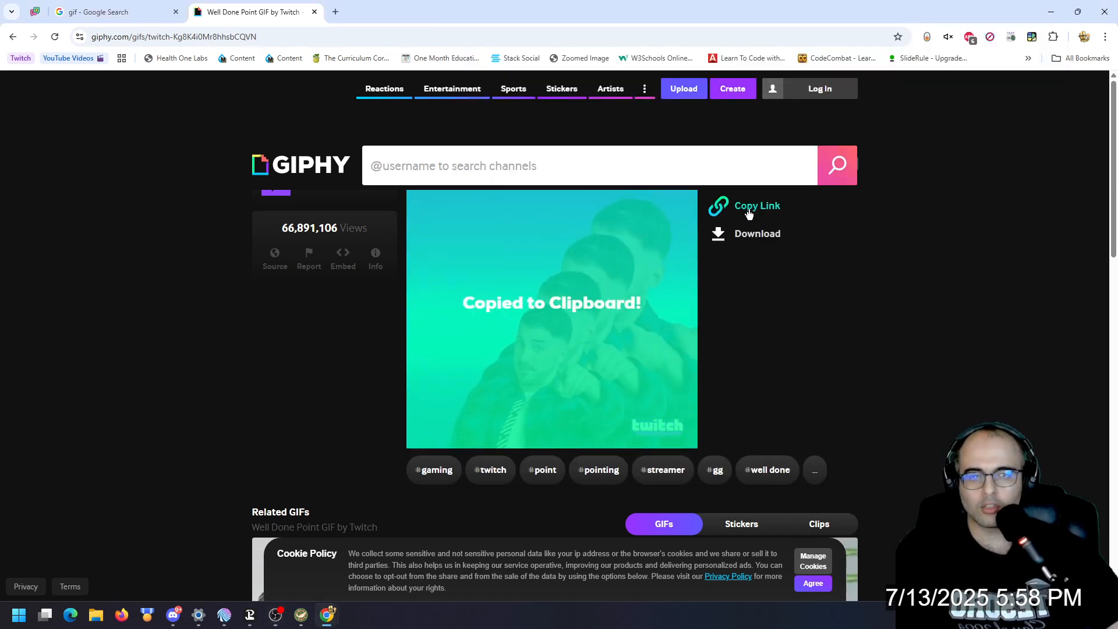
{"action": "key", "text": "alt+Tab"}
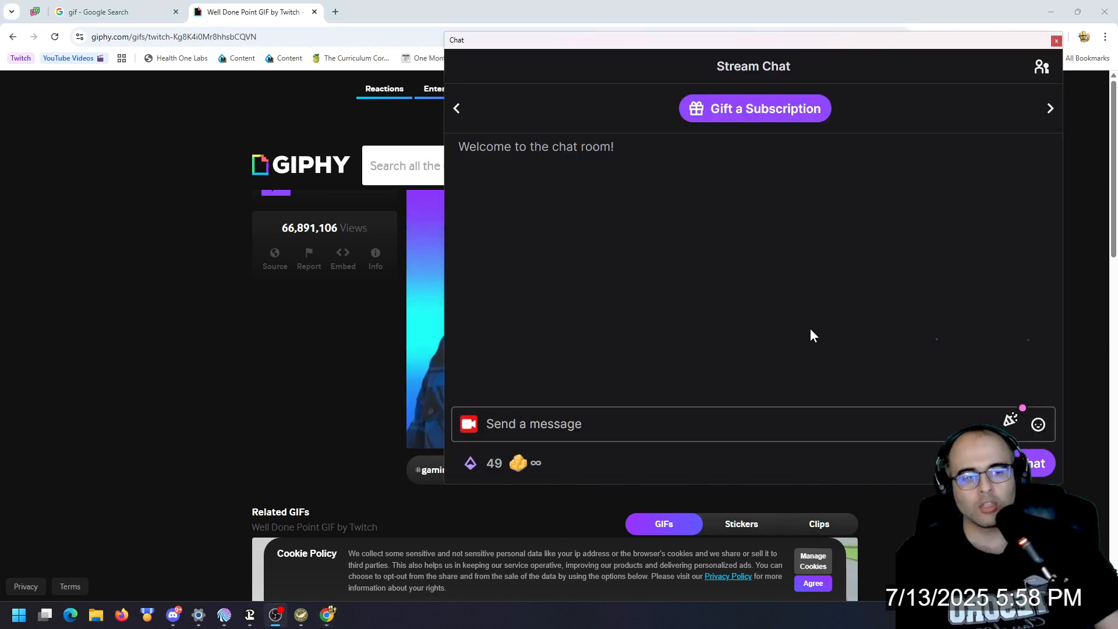
Step: Choose the Make a Meme reward from the chat's Power-ups & Rewards
{"action": "left_click", "coordinate": [537, 469]}
{"action": "scroll", "coordinate": [582, 333], "scroll_direction": "down", "scroll_amount": 5}
{"action": "scroll", "coordinate": [584, 336], "scroll_direction": "down", "scroll_amount": 12}
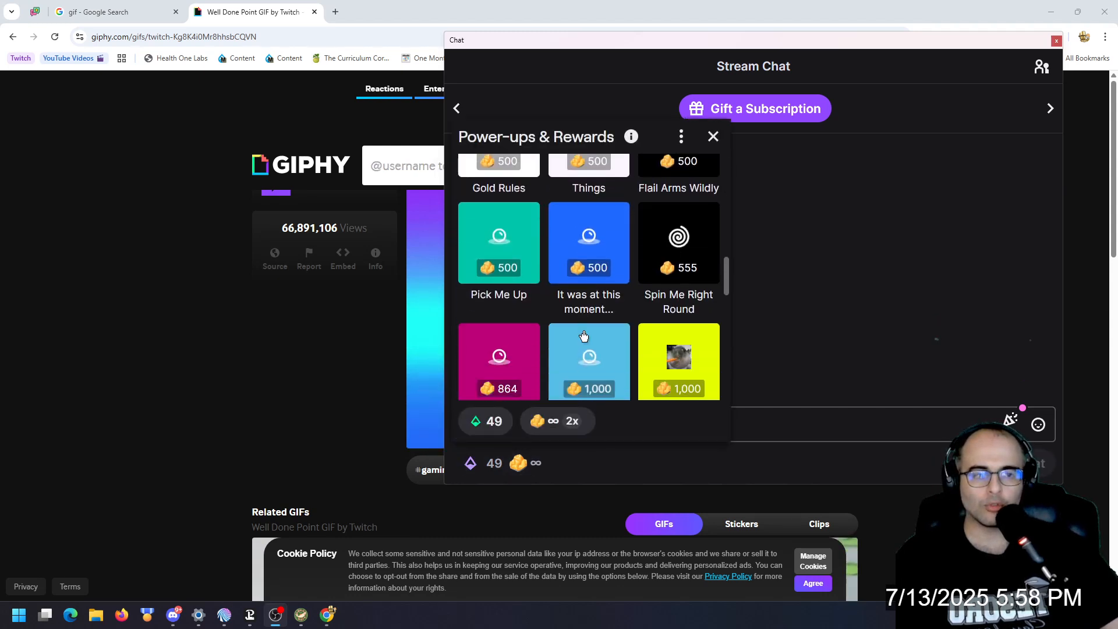
{"action": "scroll", "coordinate": [584, 332], "scroll_direction": "down", "scroll_amount": 6}
{"action": "scroll", "coordinate": [584, 332], "scroll_direction": "up", "scroll_amount": 8}
{"action": "scroll", "coordinate": [585, 331], "scroll_direction": "up", "scroll_amount": 15}
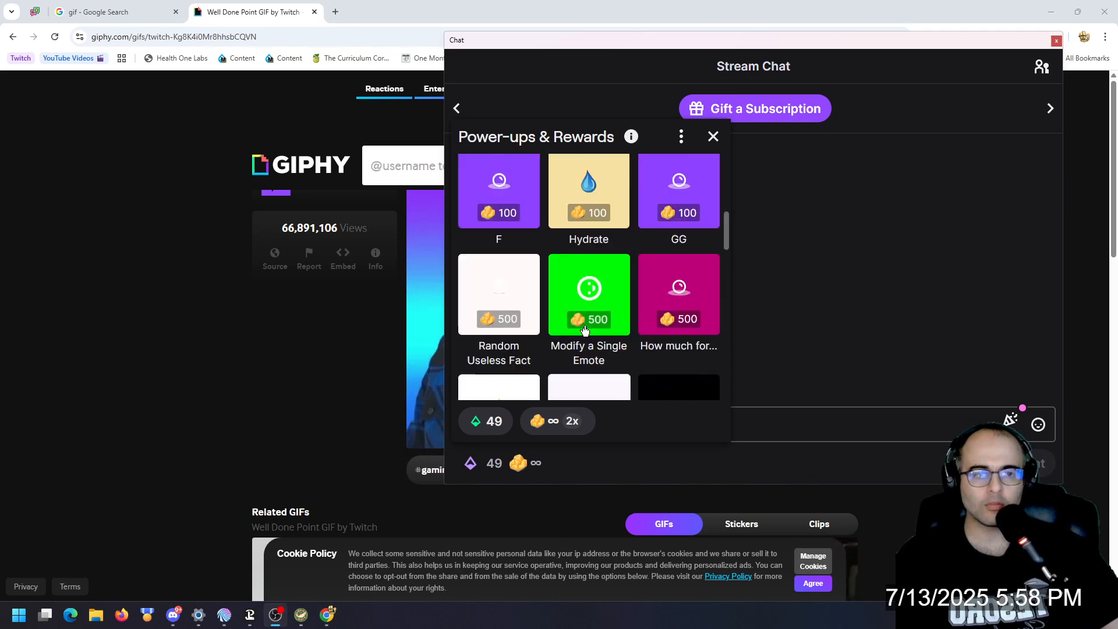
{"action": "scroll", "coordinate": [584, 331], "scroll_direction": "down", "scroll_amount": 8}
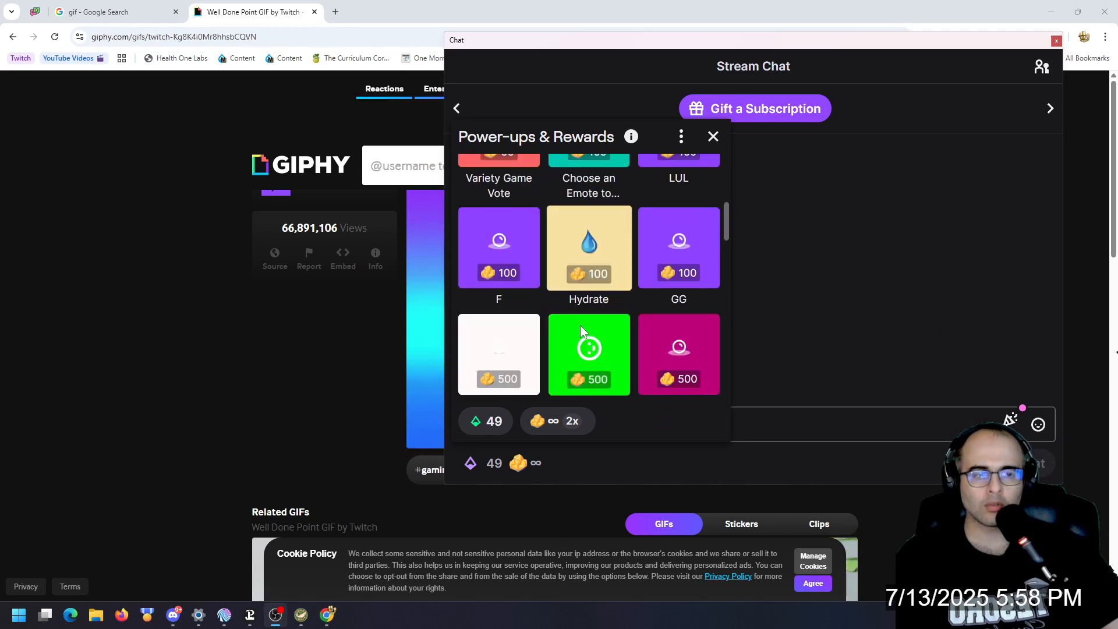
{"action": "scroll", "coordinate": [585, 331], "scroll_direction": "down", "scroll_amount": 6}
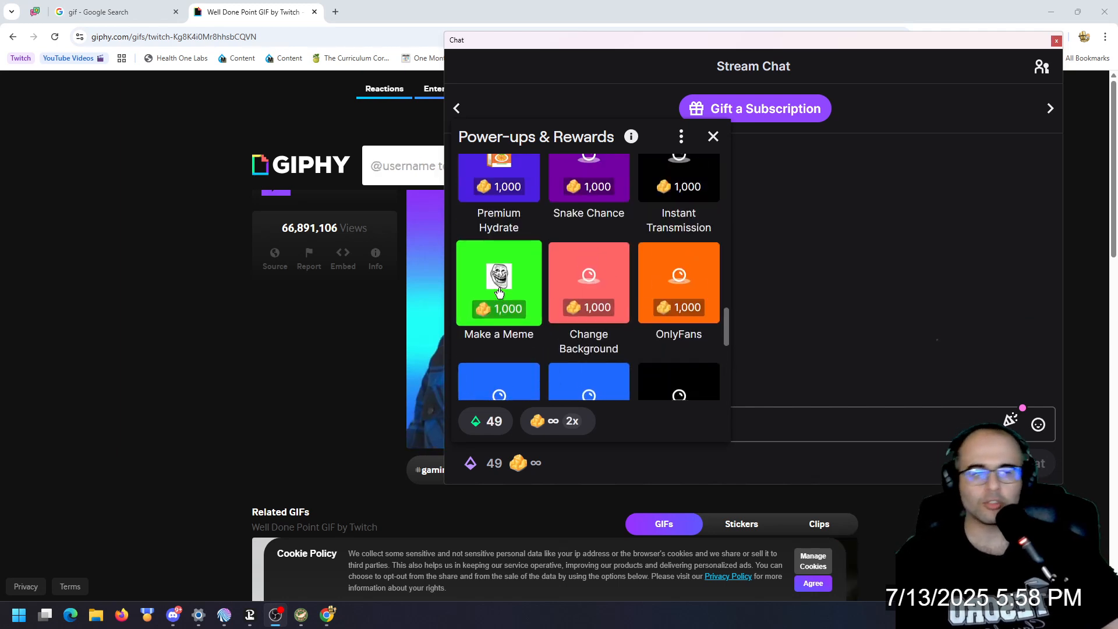
{"action": "left_click", "coordinate": [499, 280]}
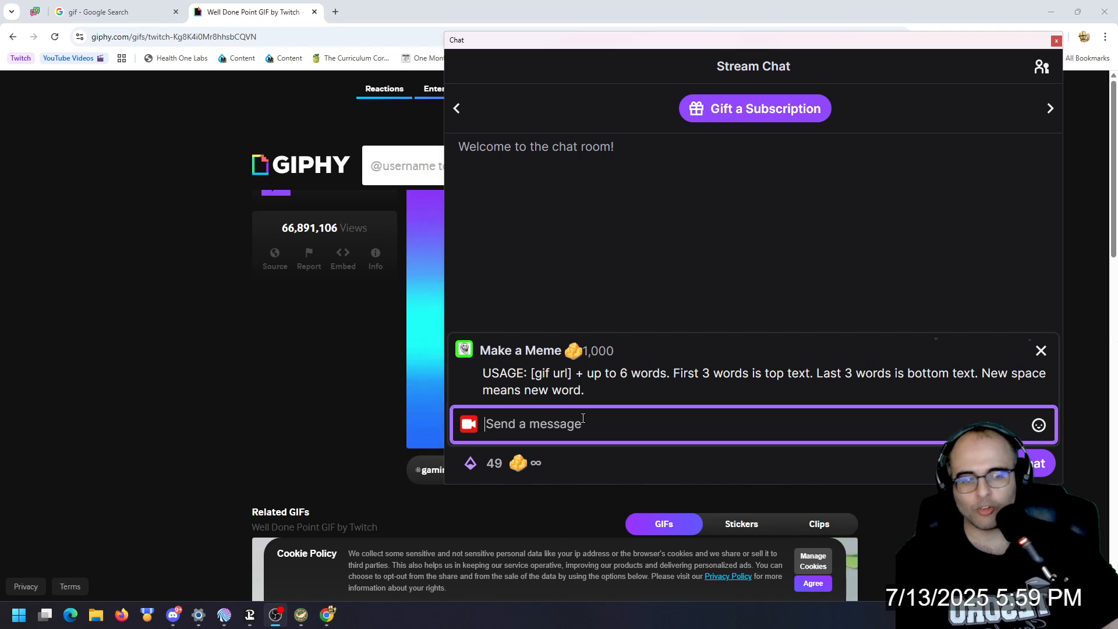
Step: Redeem the reward with the copied GIF link followed by "This was the best stream ever"
{"action": "key", "text": "ctrl+v"}
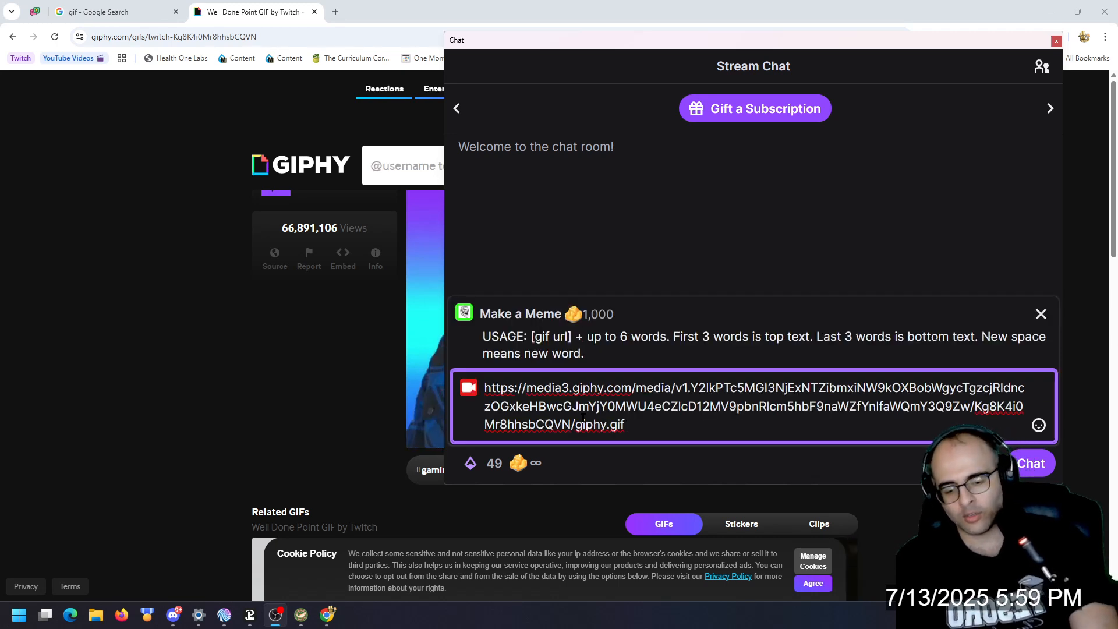
{"action": "type", "text": "This was the best s"}
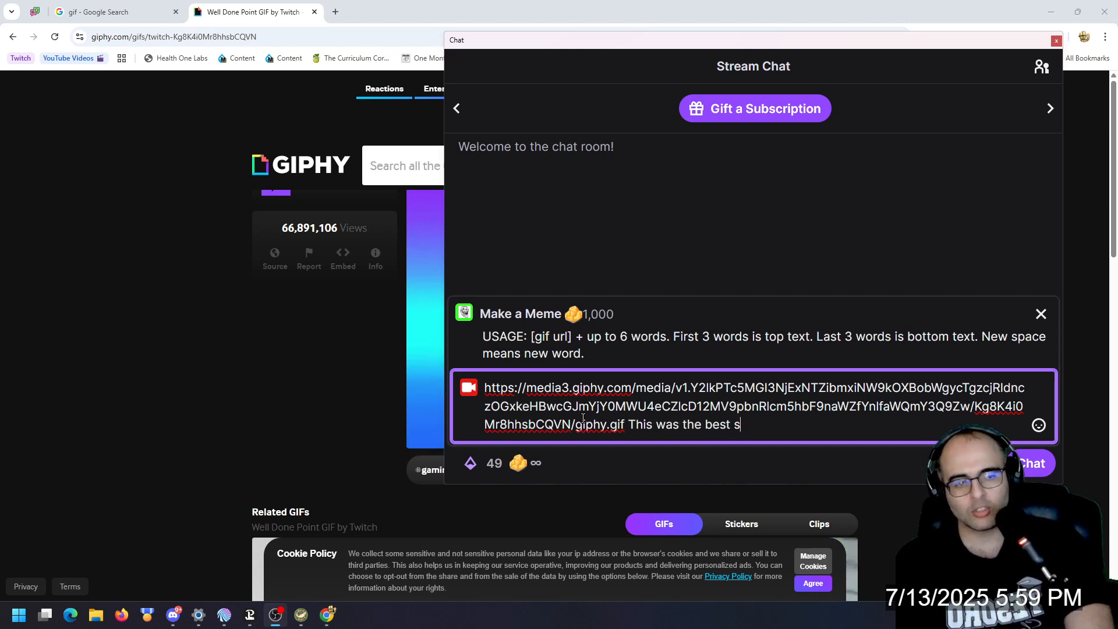
{"action": "type", "text": "tream ever"}
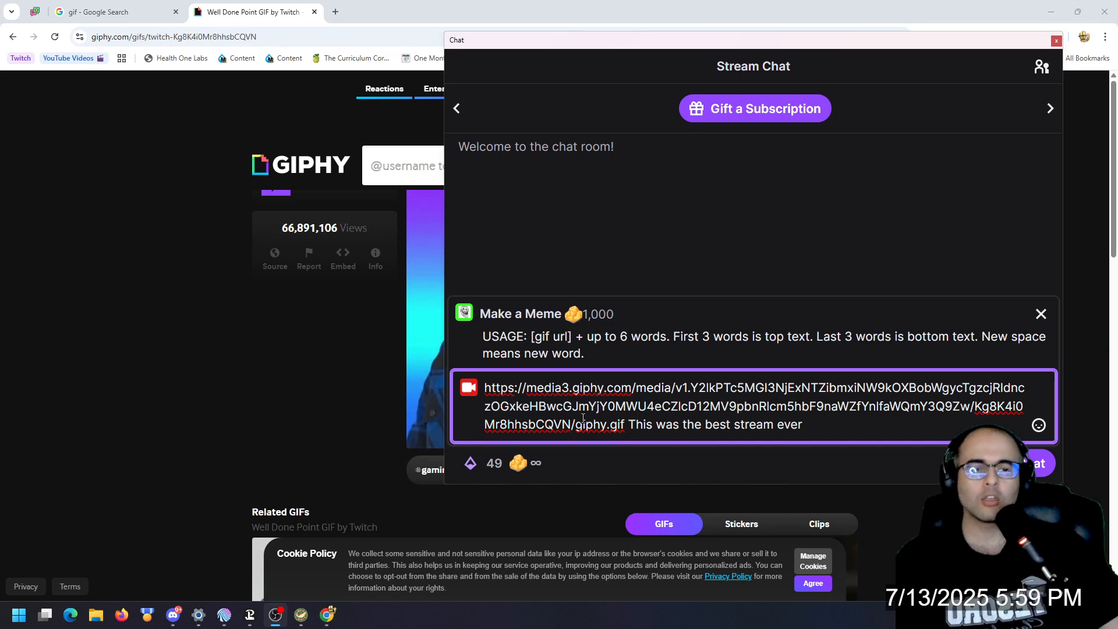
{"action": "key", "text": "Return"}
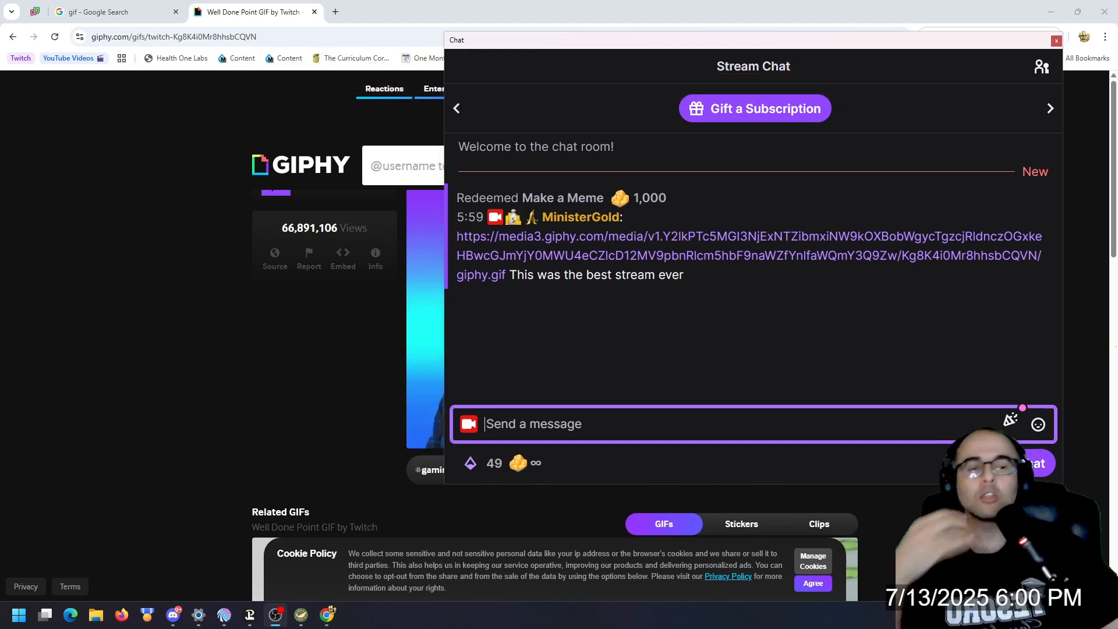
Step: Switch to Mix It Up and open its About page to check the application version
{"action": "left_click", "coordinate": [225, 615]}
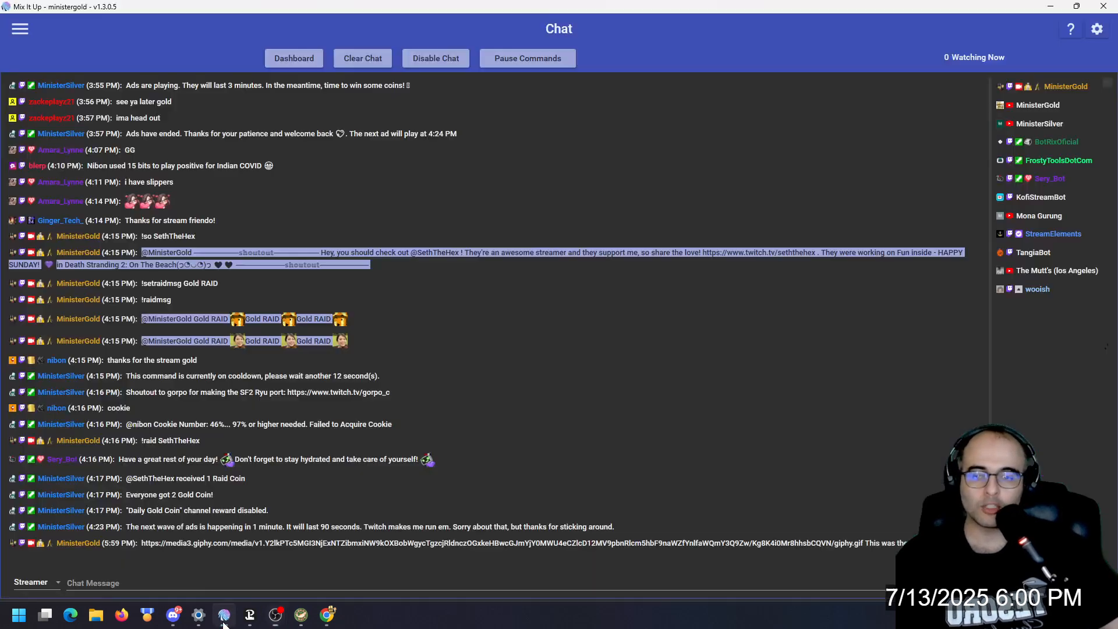
{"action": "left_click", "coordinate": [23, 28]}
{"action": "scroll", "coordinate": [43, 446], "scroll_direction": "down", "scroll_amount": 3}
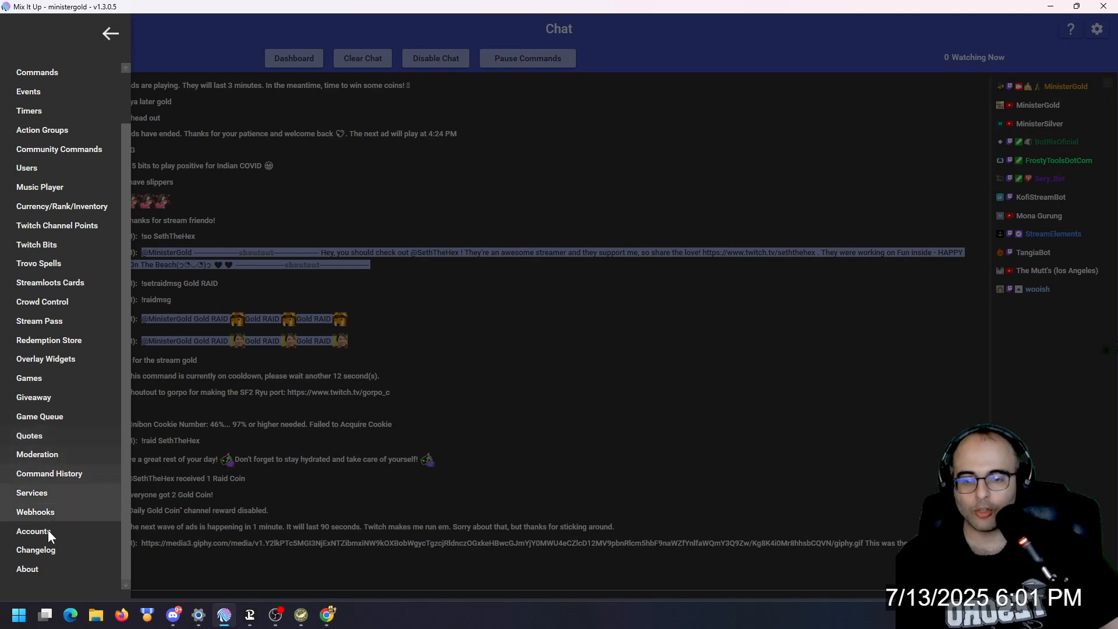
{"action": "left_click", "coordinate": [38, 568]}
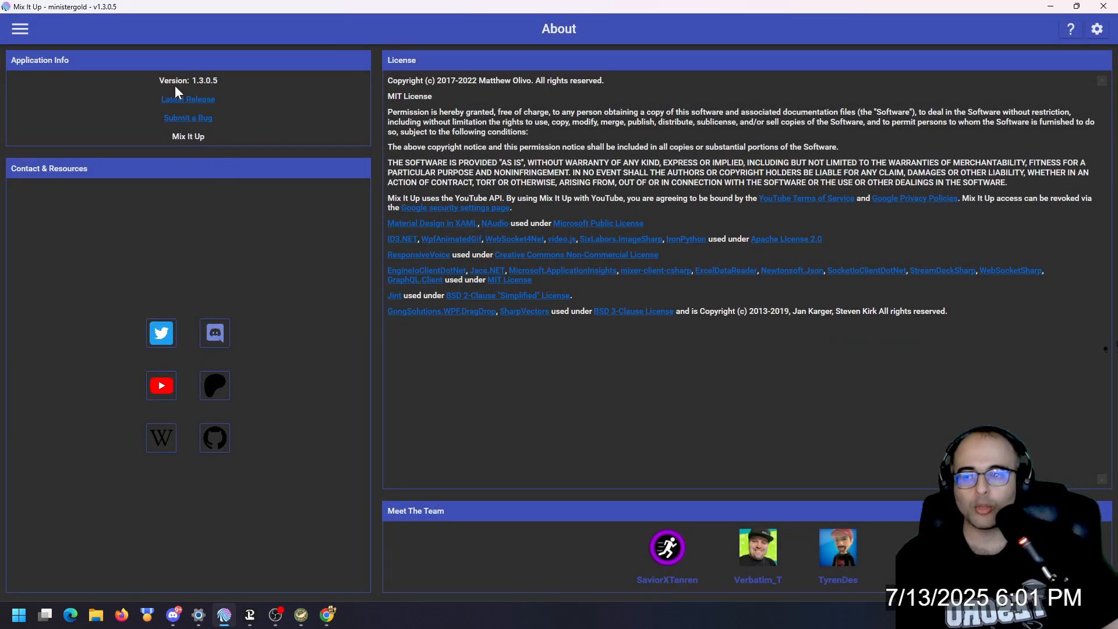
Step: Open the Make a Meme command for editing from the ungrouped Twitch Channel Points rewards and move the editor window clear of the area below
{"action": "left_click", "coordinate": [20, 30]}
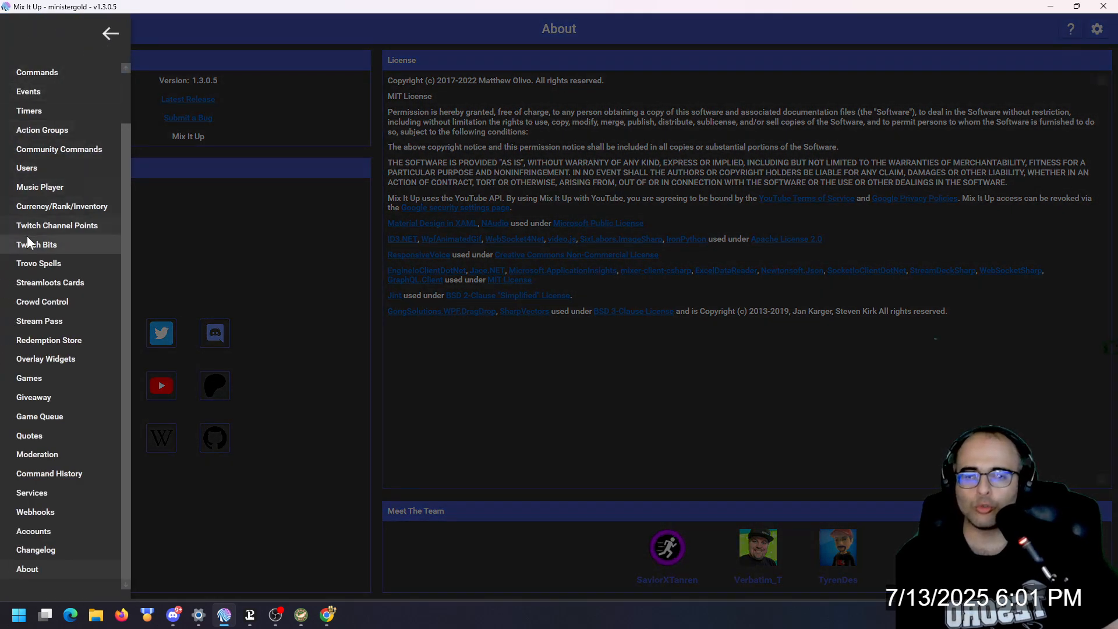
{"action": "left_click", "coordinate": [52, 225]}
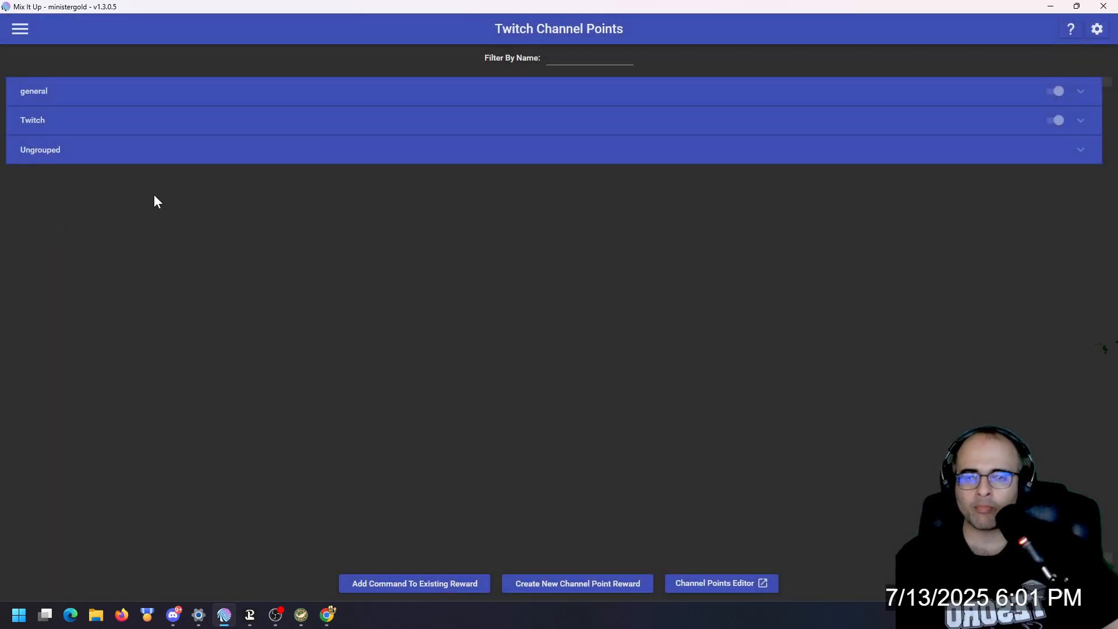
{"action": "left_click", "coordinate": [126, 151]}
{"action": "scroll", "coordinate": [131, 192], "scroll_direction": "down", "scroll_amount": 2}
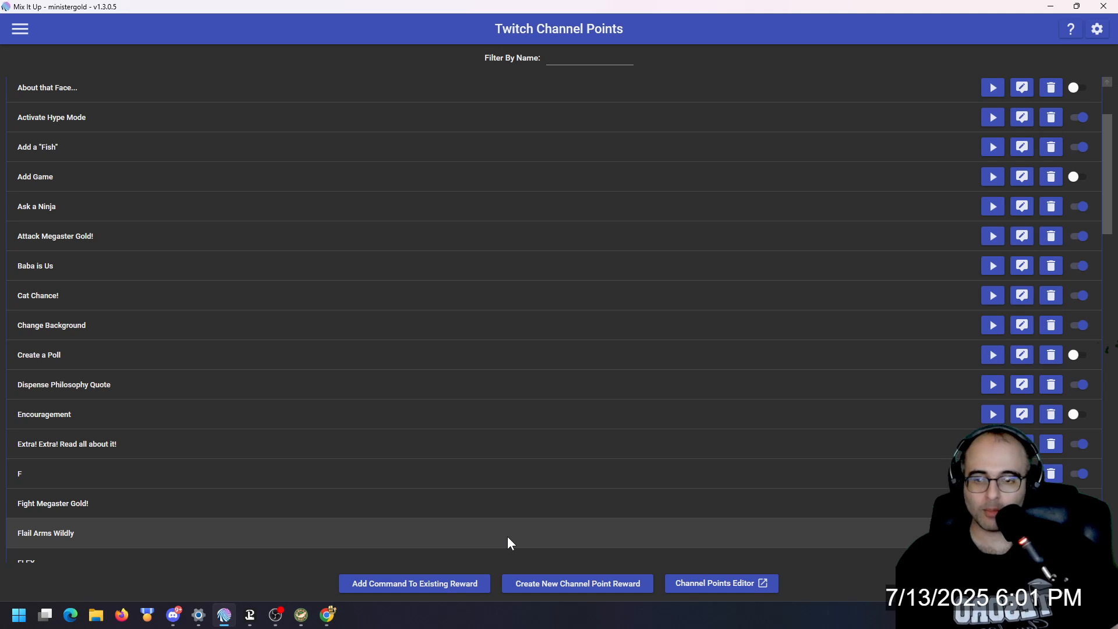
{"action": "scroll", "coordinate": [364, 428], "scroll_direction": "down", "scroll_amount": 4}
{"action": "scroll", "coordinate": [368, 434], "scroll_direction": "down", "scroll_amount": 10}
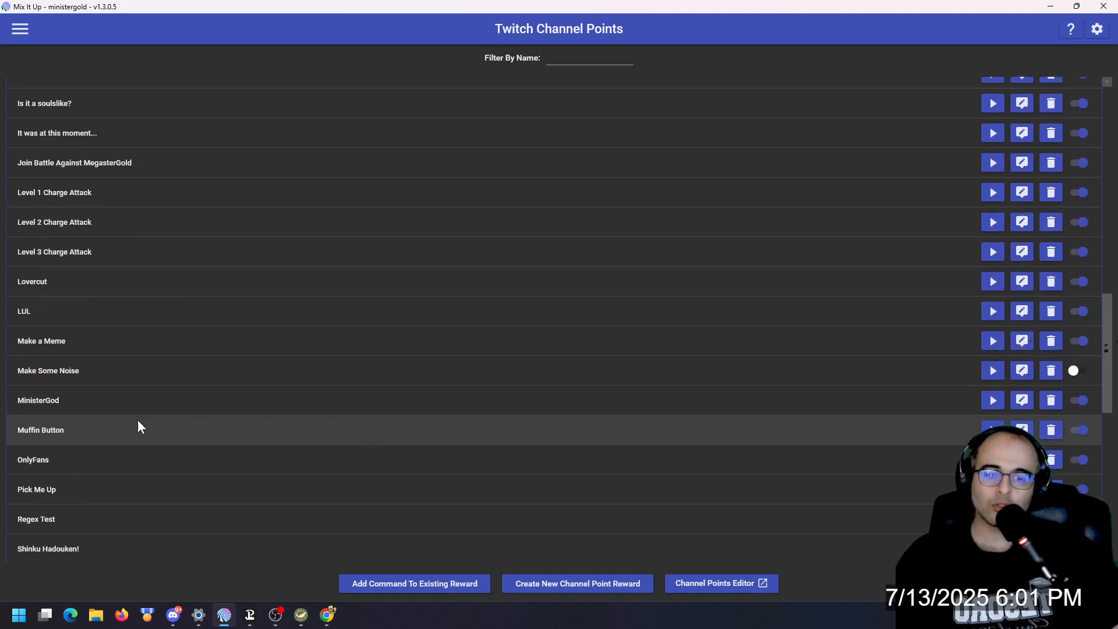
{"action": "left_click", "coordinate": [1022, 341]}
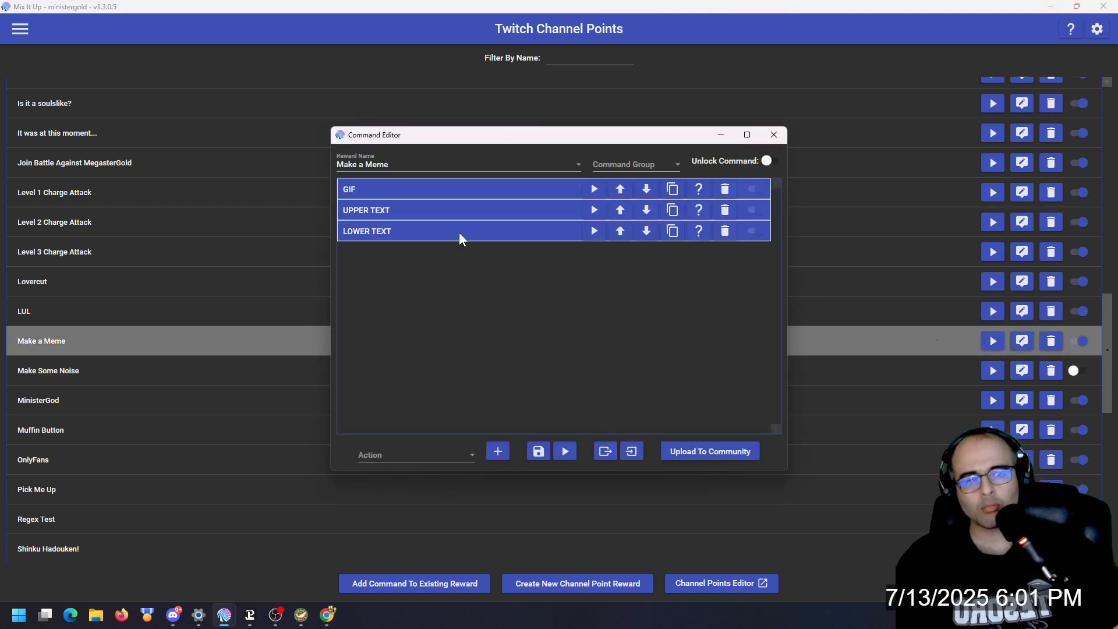
{"action": "left_click_drag", "start_coordinate": [428, 135], "coordinate": [392, 30]}
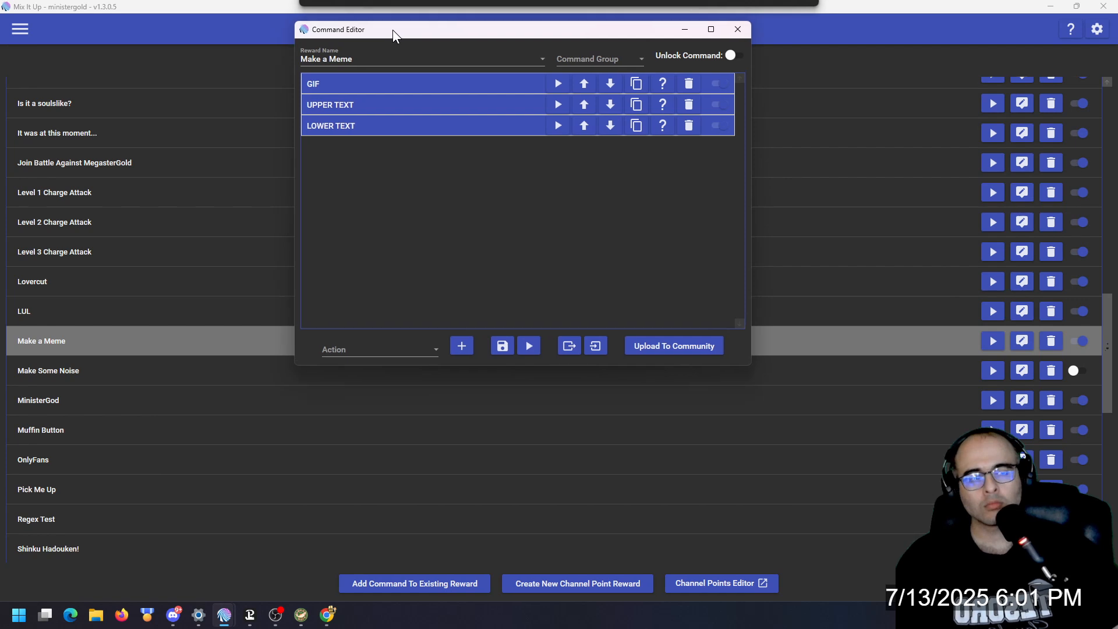
Step: Review the GIF action's image settings and pick Overlay (Images & Videos) as the type for a new action
{"action": "left_click", "coordinate": [391, 87]}
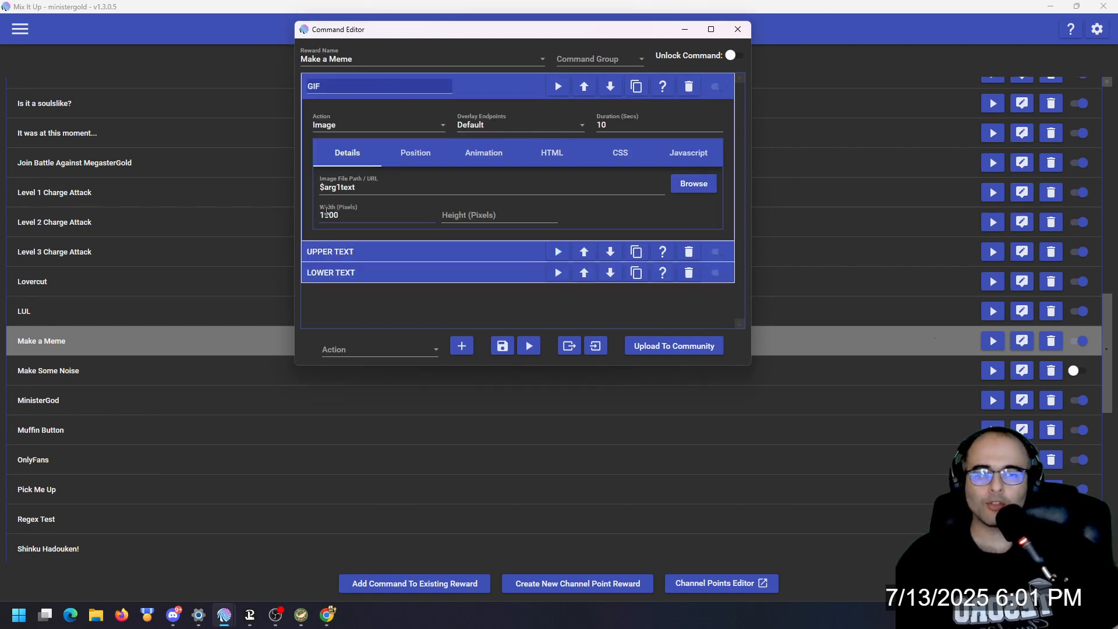
{"action": "left_click", "coordinate": [348, 351]}
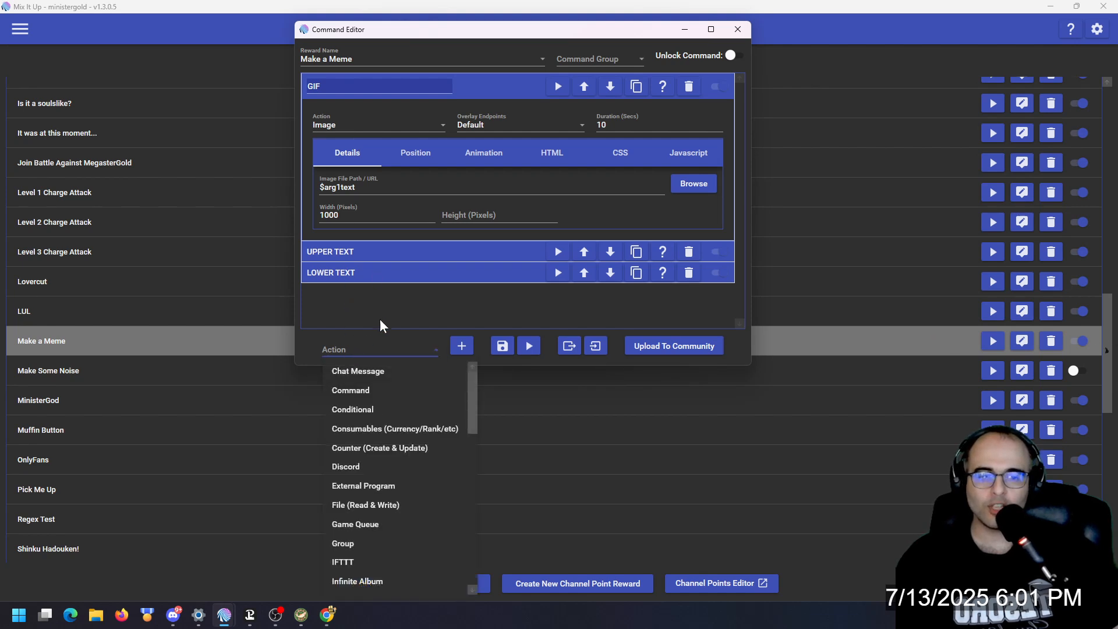
{"action": "scroll", "coordinate": [389, 445], "scroll_direction": "down", "scroll_amount": 5}
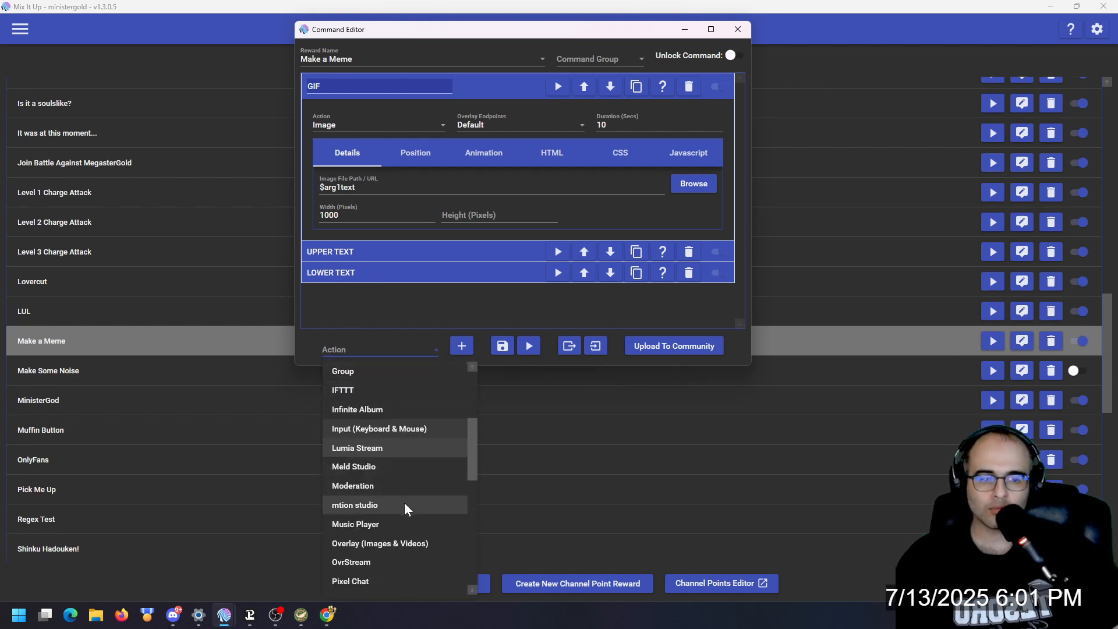
{"action": "left_click", "coordinate": [393, 431]}
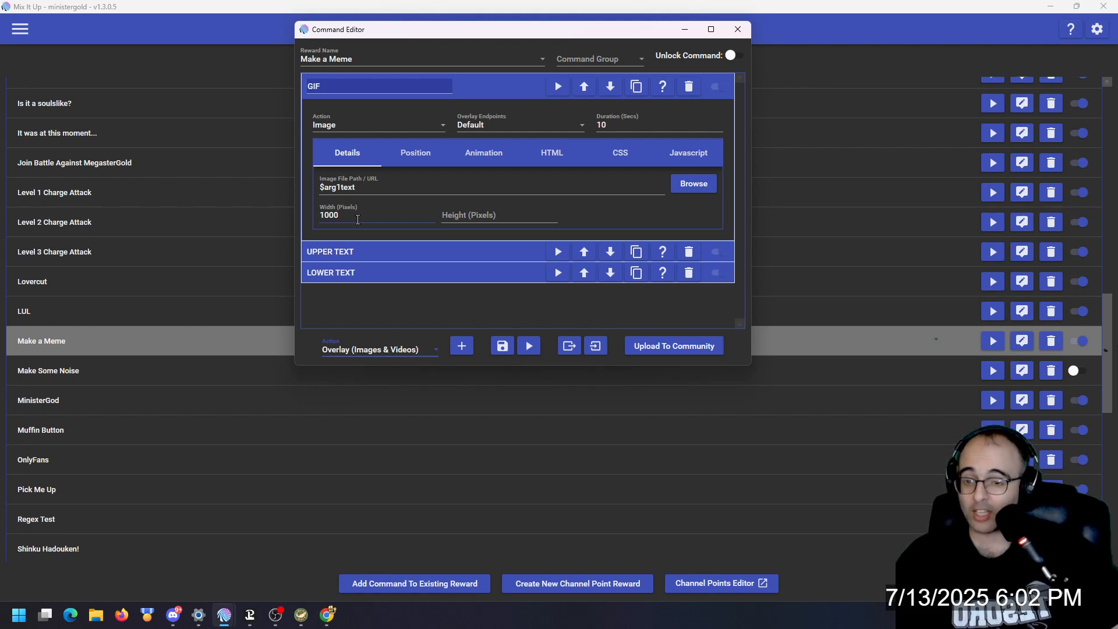
{"action": "left_click", "coordinate": [485, 91]}
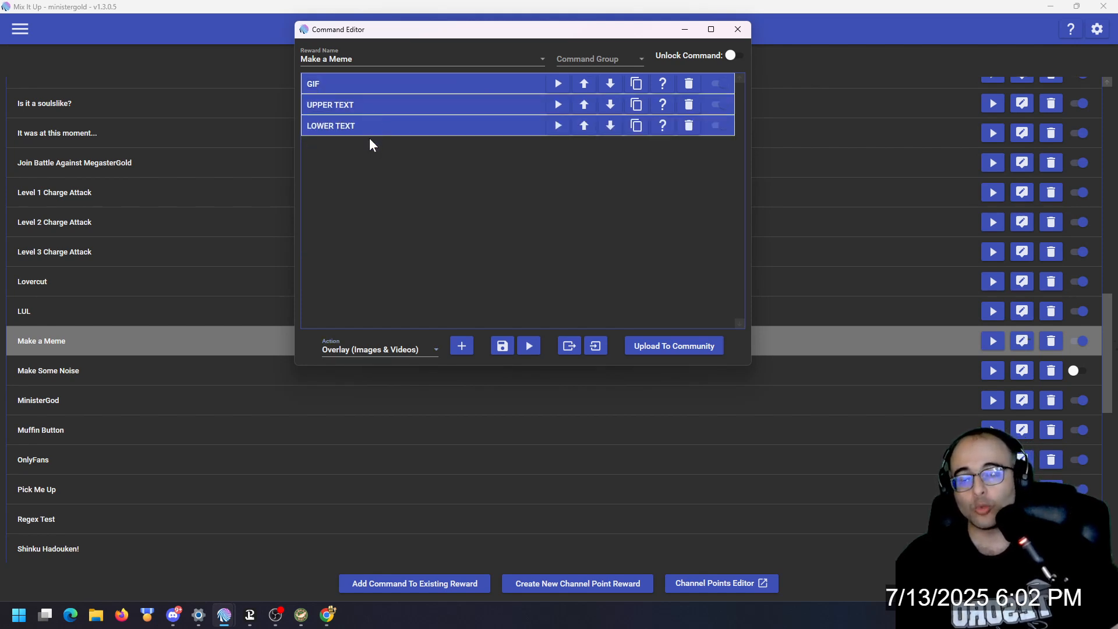
Step: Review the text and position settings of the UPPER TEXT and LOWER TEXT actions, and save the Make a Meme command
{"action": "left_click", "coordinate": [387, 107]}
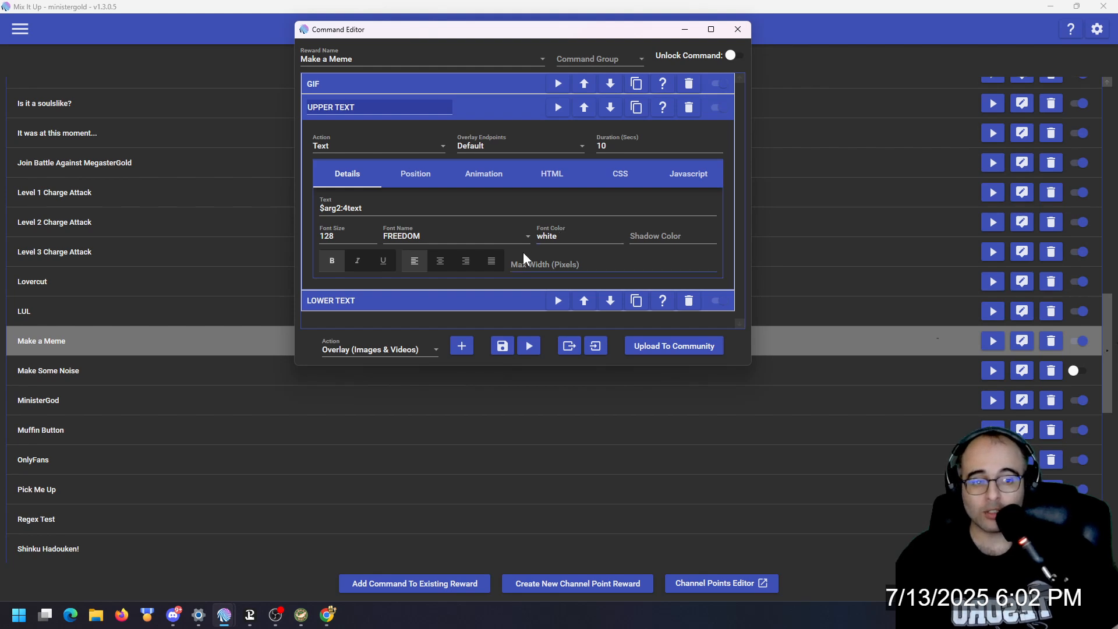
{"action": "left_click", "coordinate": [417, 176]}
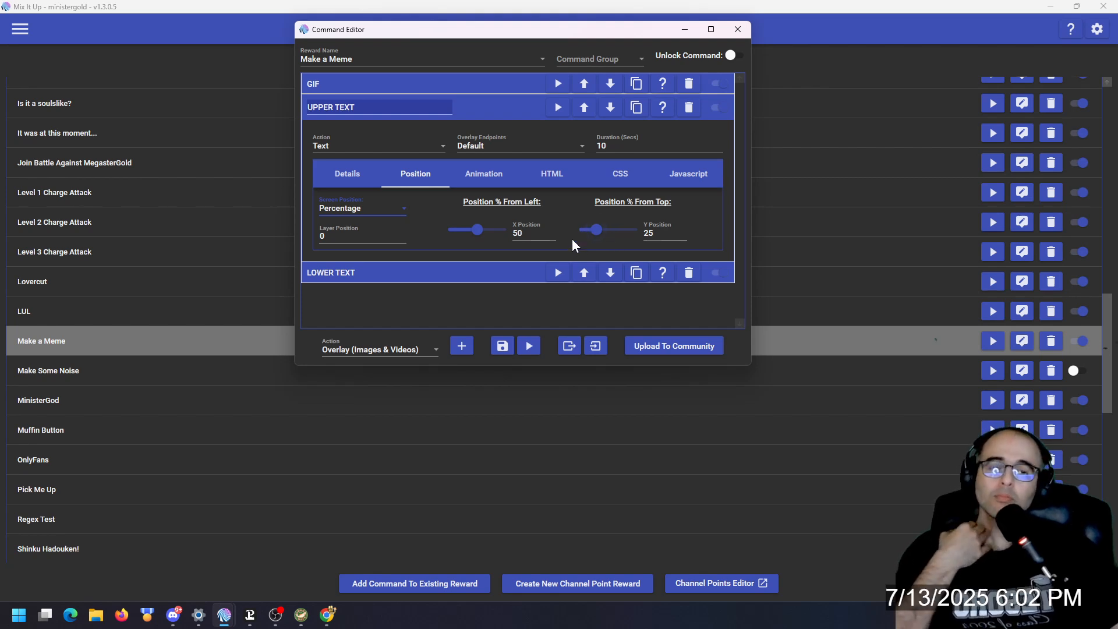
{"action": "left_click", "coordinate": [430, 274]}
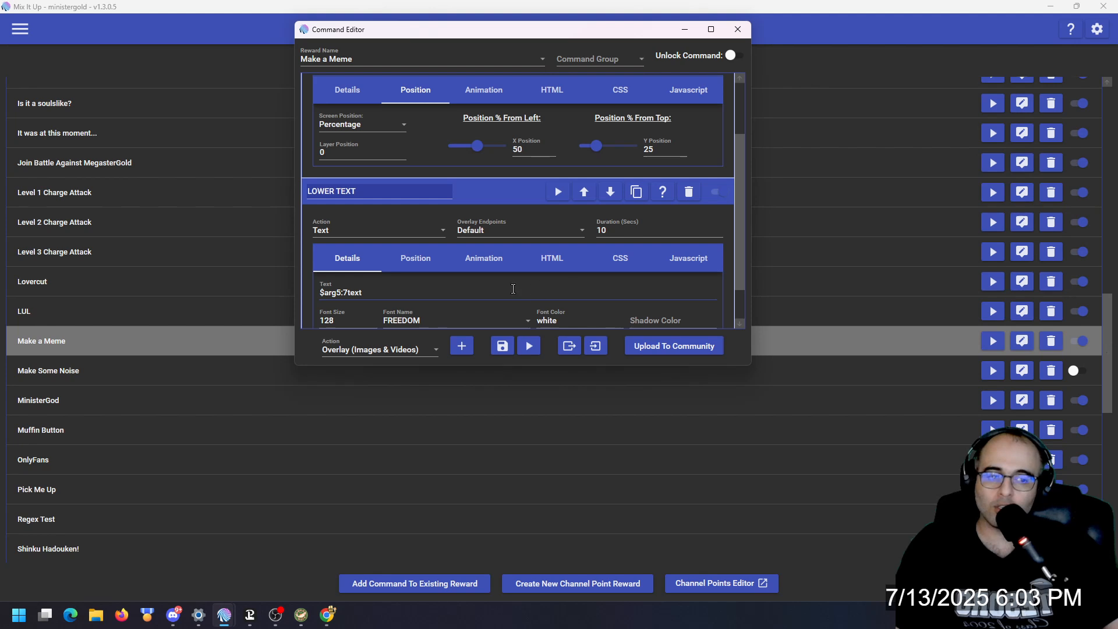
{"action": "scroll", "coordinate": [497, 295], "scroll_direction": "down", "scroll_amount": 1}
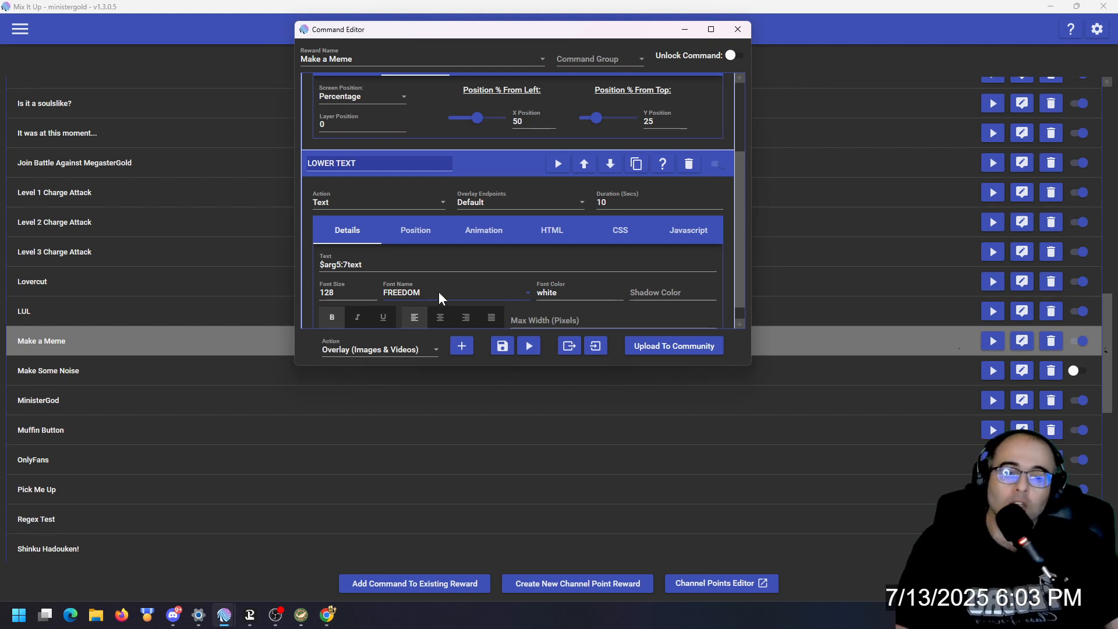
{"action": "left_click", "coordinate": [432, 228]}
{"action": "left_click", "coordinate": [364, 238]}
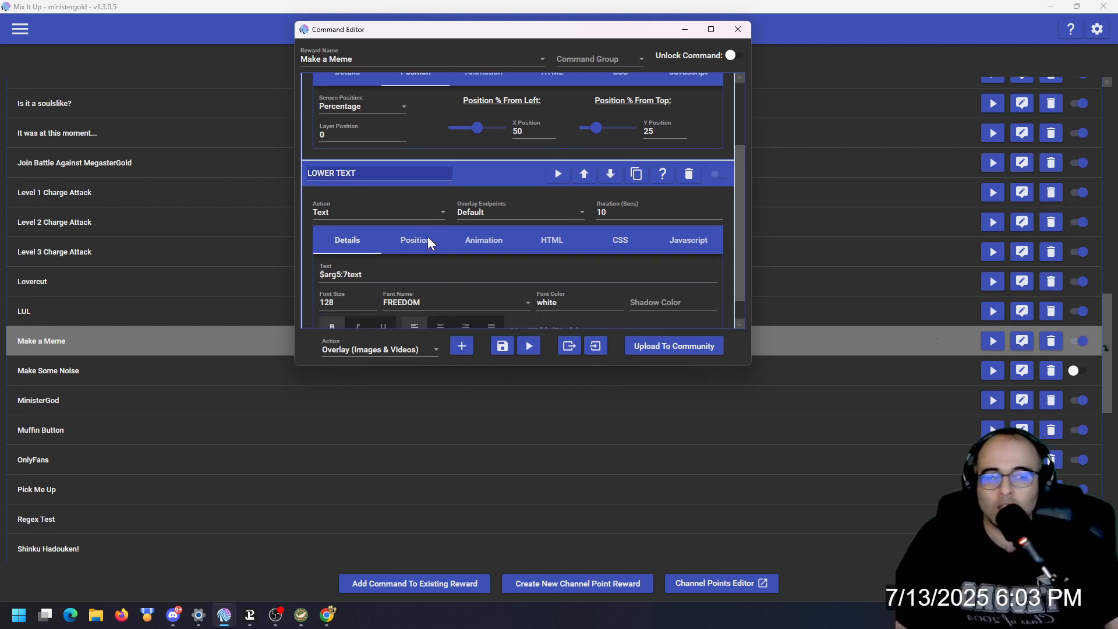
{"action": "left_click", "coordinate": [427, 239]}
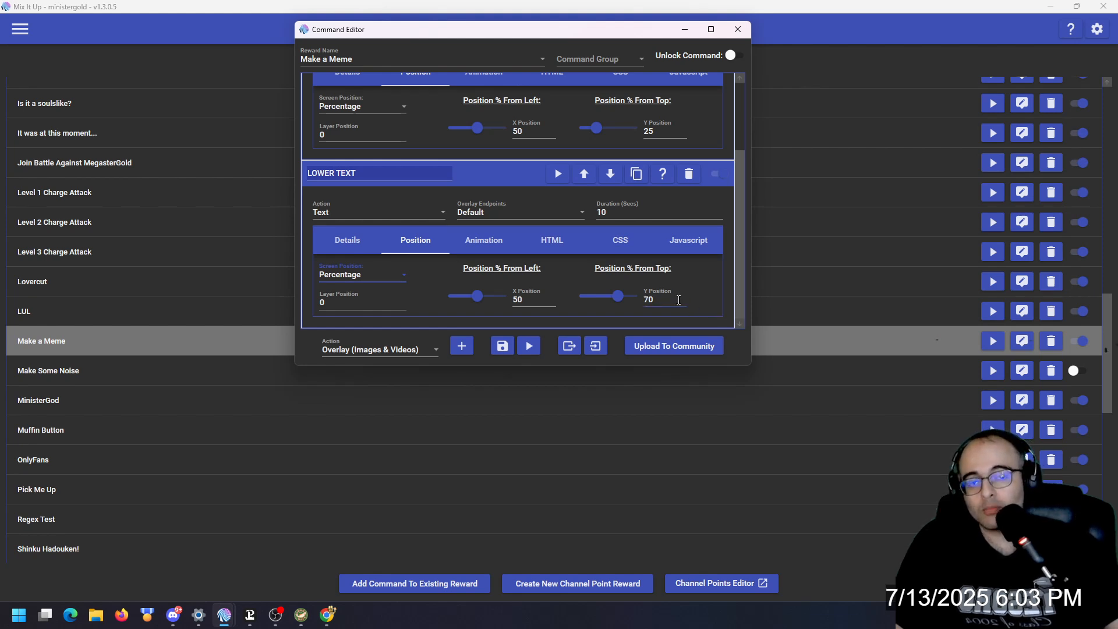
{"action": "left_click", "coordinate": [356, 239]}
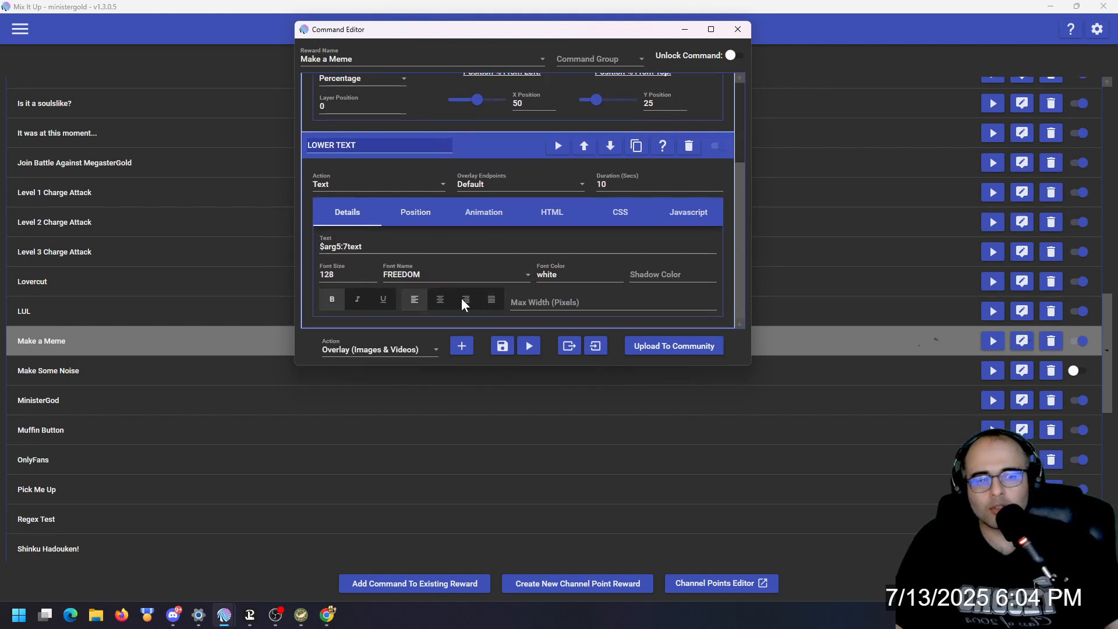
{"action": "left_click", "coordinate": [502, 350]}
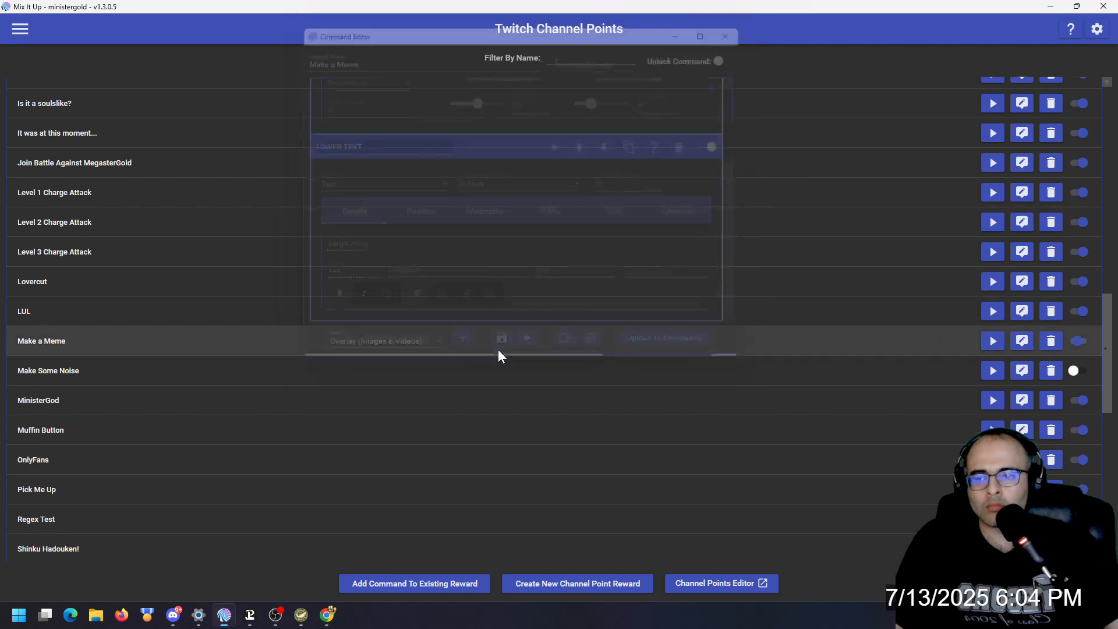